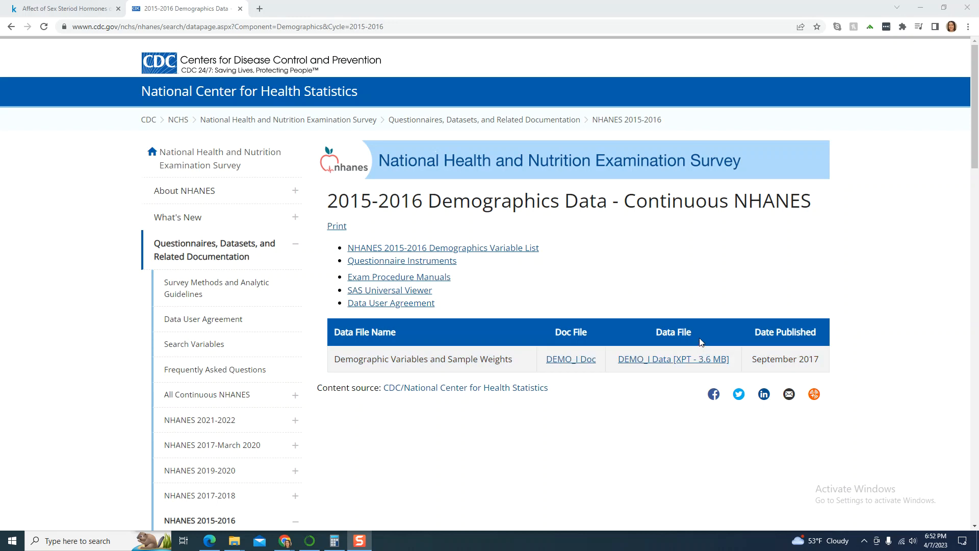
Step: Download the DEMO_I data file (XPT) from the 2015-2016 Demographics Data page
{"action": "mouse_move", "coordinate": [674, 363]}
{"action": "left_mouse_down"}
{"action": "mouse_move", "coordinate": [604, 356]}
{"action": "mouse_move", "coordinate": [687, 355]}
{"action": "left_mouse_up"}
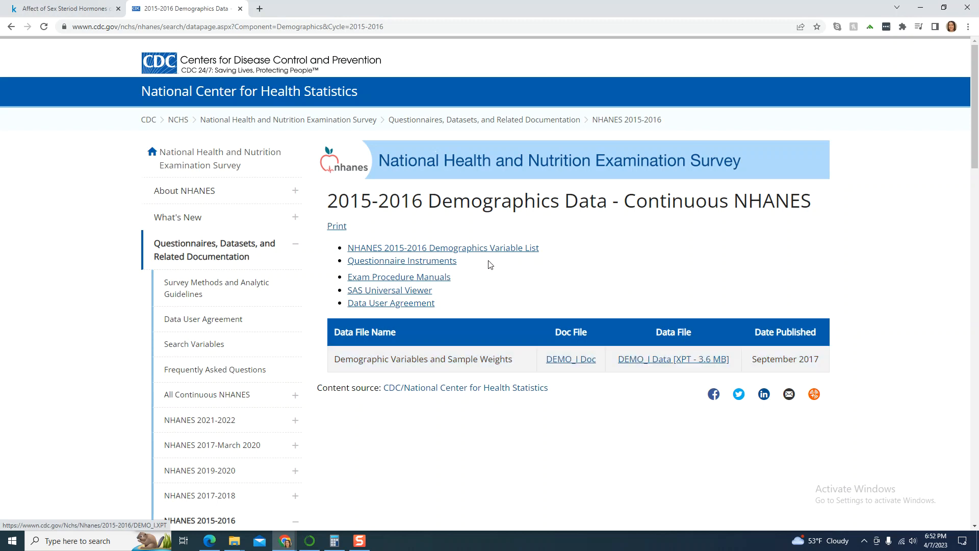
{"action": "scroll", "coordinate": [237, 403], "scroll_direction": "down", "scroll_amount": 2}
{"action": "scroll", "coordinate": [238, 405], "scroll_direction": "up", "scroll_amount": 2}
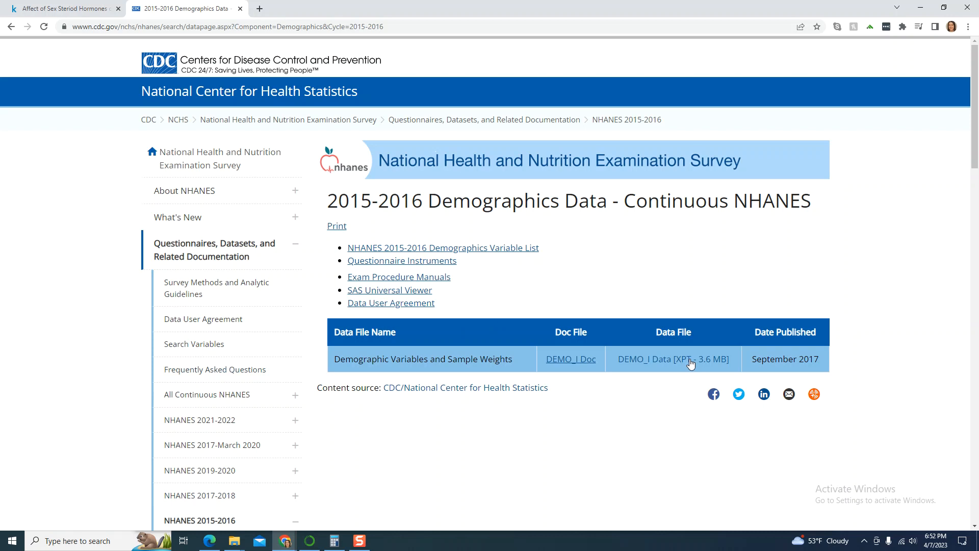
{"action": "left_click", "coordinate": [686, 363]}
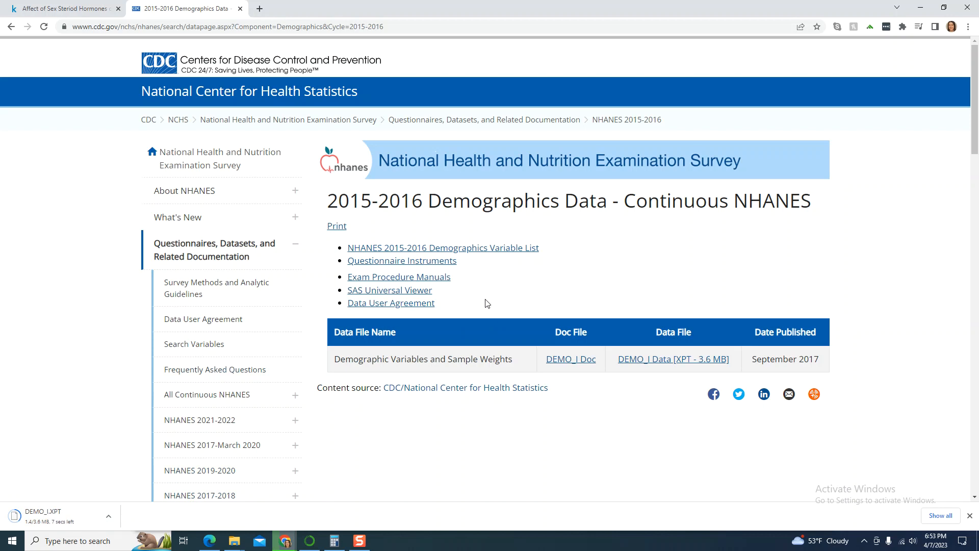
Step: Switch to the Kaggle notebook and open its nhanes input dataset's page in a new tab
{"action": "left_click", "coordinate": [96, 14]}
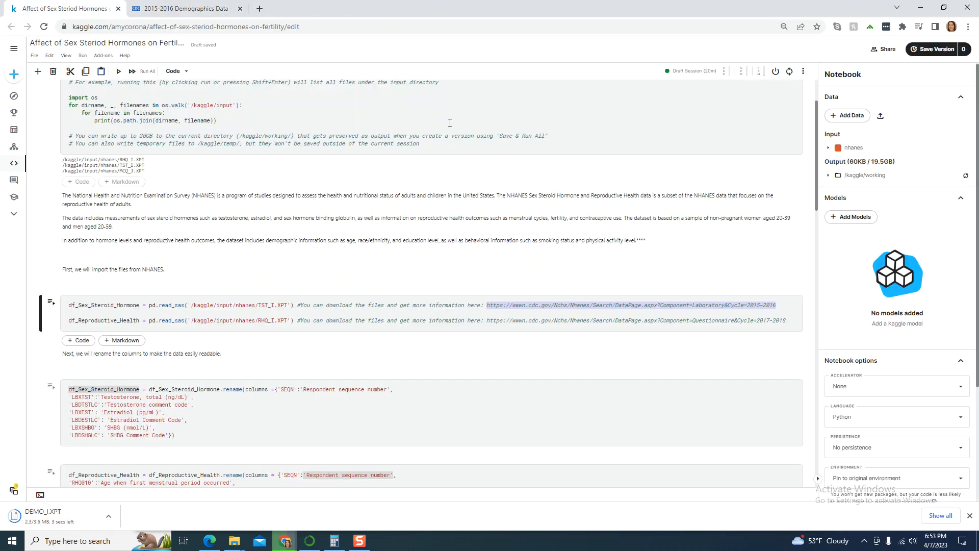
{"action": "left_click", "coordinate": [855, 149]}
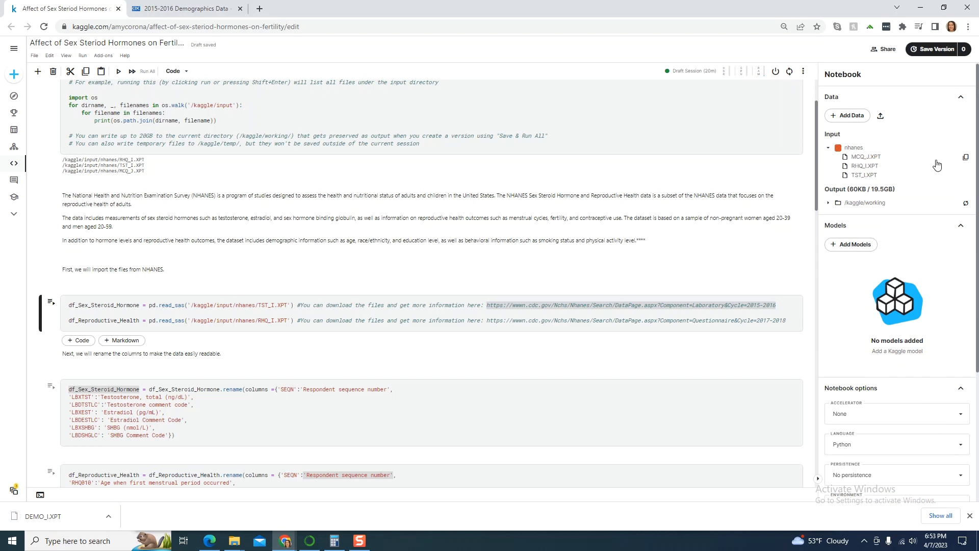
{"action": "left_click", "coordinate": [968, 150]}
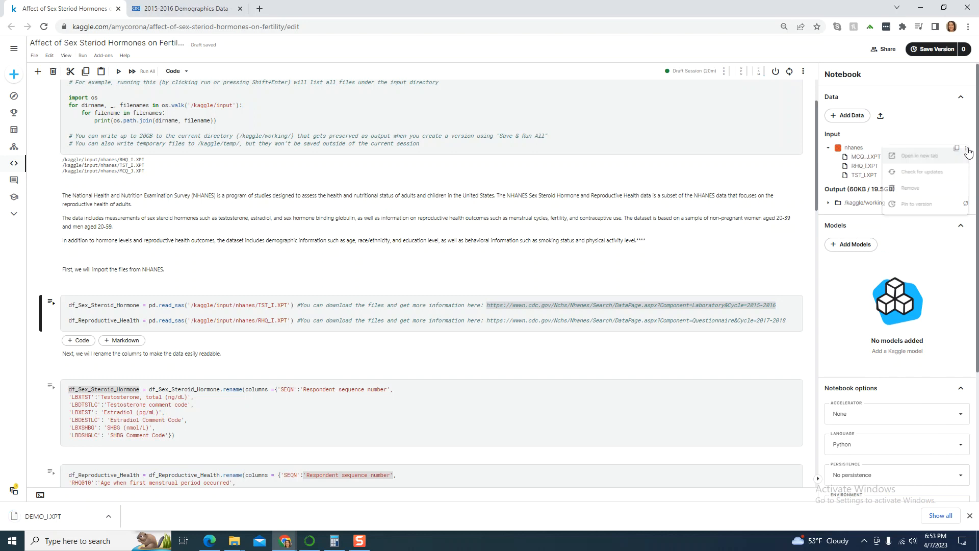
{"action": "left_click", "coordinate": [944, 157]}
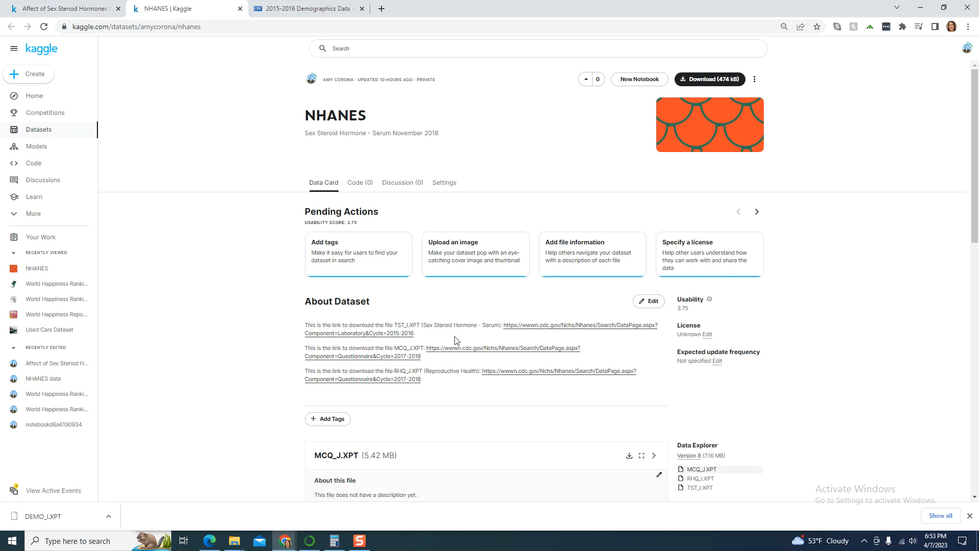
Step: Create a new version of the NHANES dataset with DEMO_I.XPT from Downloads added, including the file flagged as a duplicate
{"action": "scroll", "coordinate": [455, 337], "scroll_direction": "down", "scroll_amount": 4}
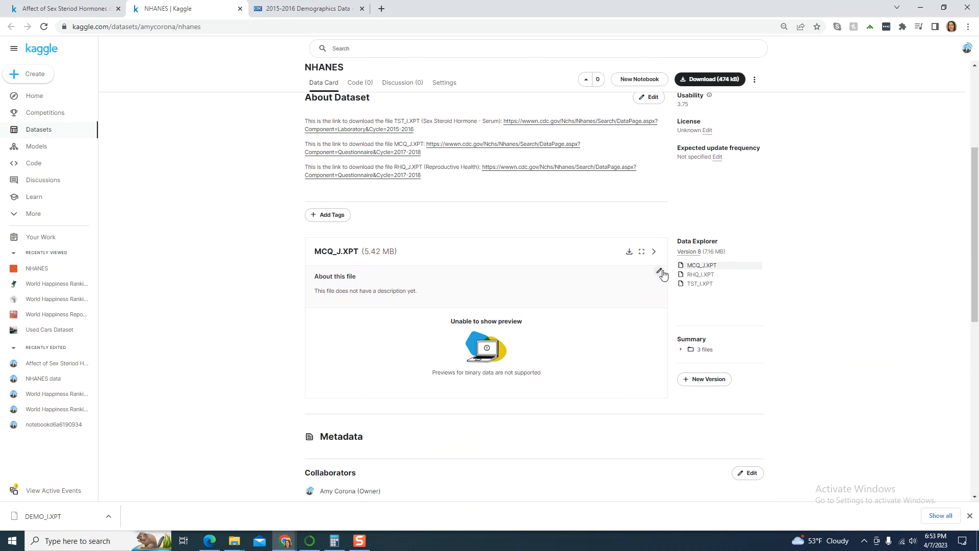
{"action": "left_click", "coordinate": [701, 379]}
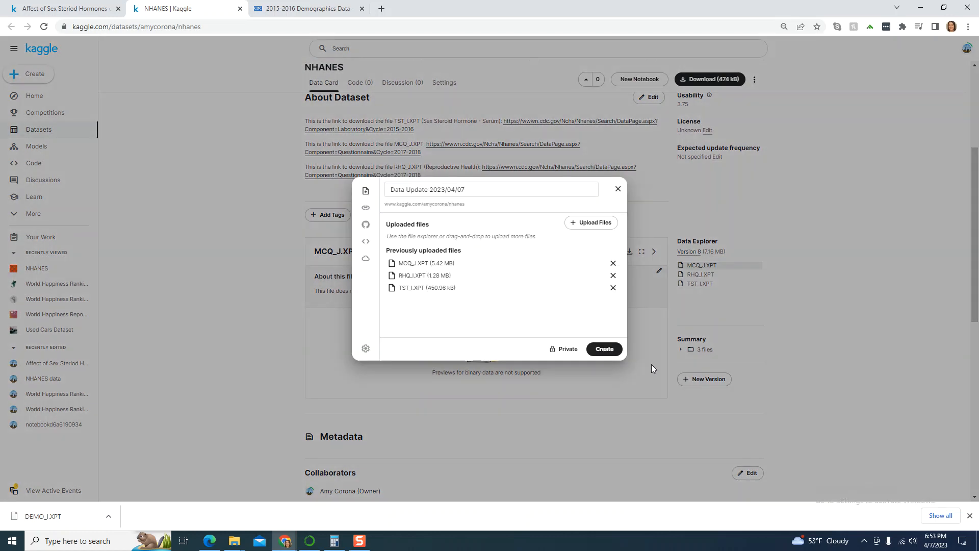
{"action": "left_click", "coordinate": [612, 222]}
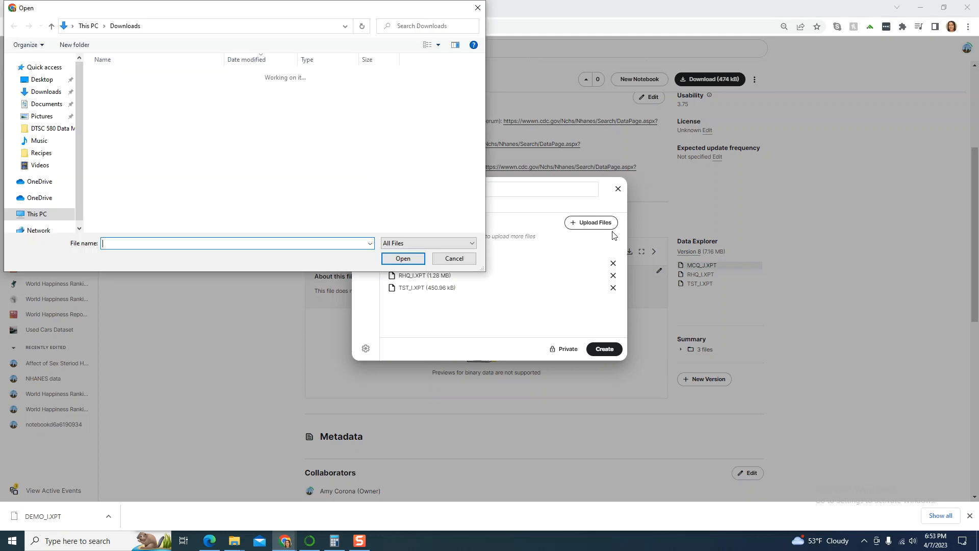
{"action": "left_click", "coordinate": [51, 93]}
{"action": "left_click", "coordinate": [128, 90]}
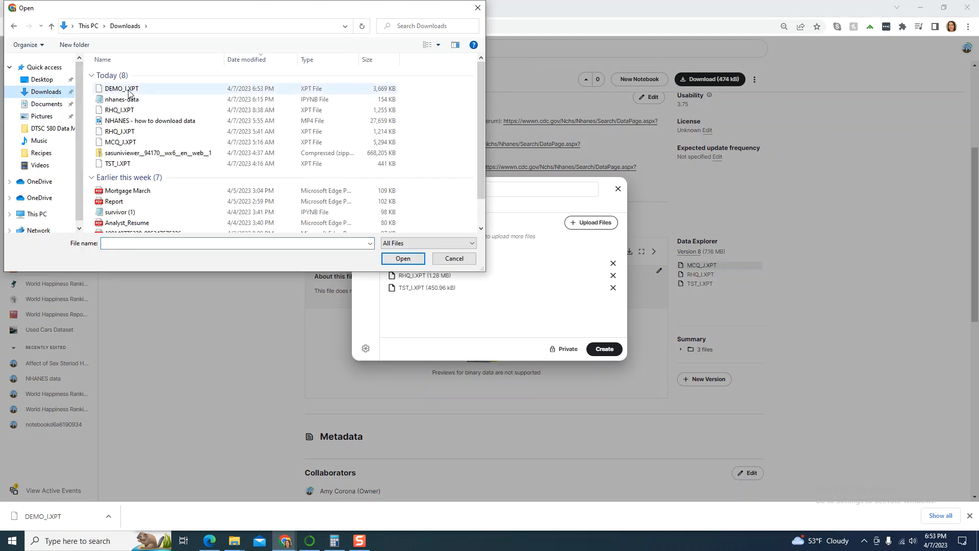
{"action": "left_click", "coordinate": [405, 260]}
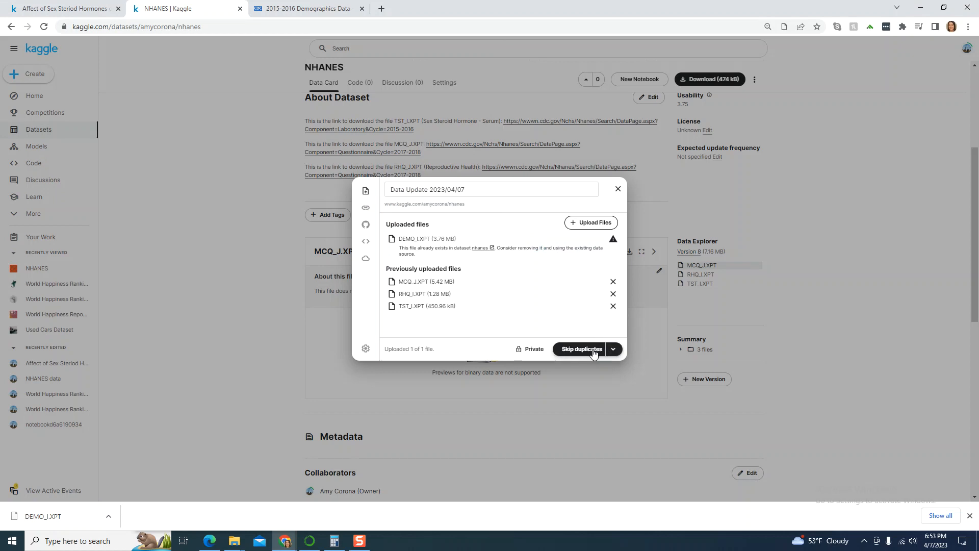
{"action": "left_click", "coordinate": [613, 349]}
{"action": "left_click", "coordinate": [601, 349]}
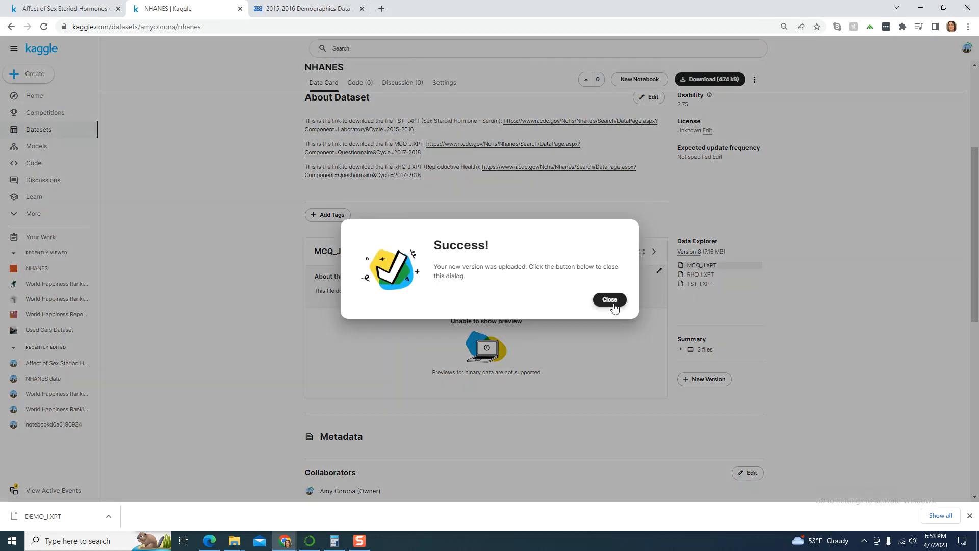
{"action": "left_click", "coordinate": [611, 301]}
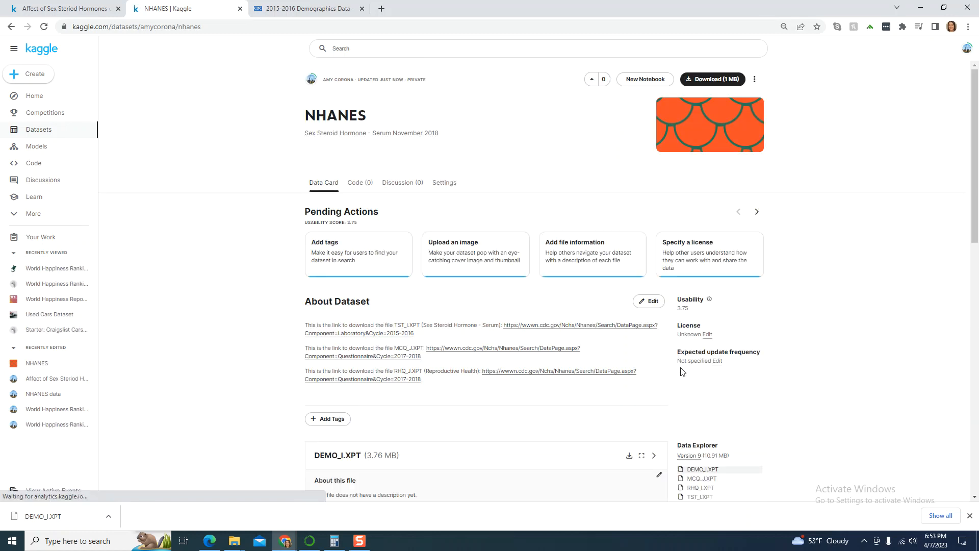
Step: Open the About Dataset description for editing and copy the data file name "Demographic Variables and Sample Weights" from the CDC page
{"action": "scroll", "coordinate": [702, 386], "scroll_direction": "down", "scroll_amount": 3}
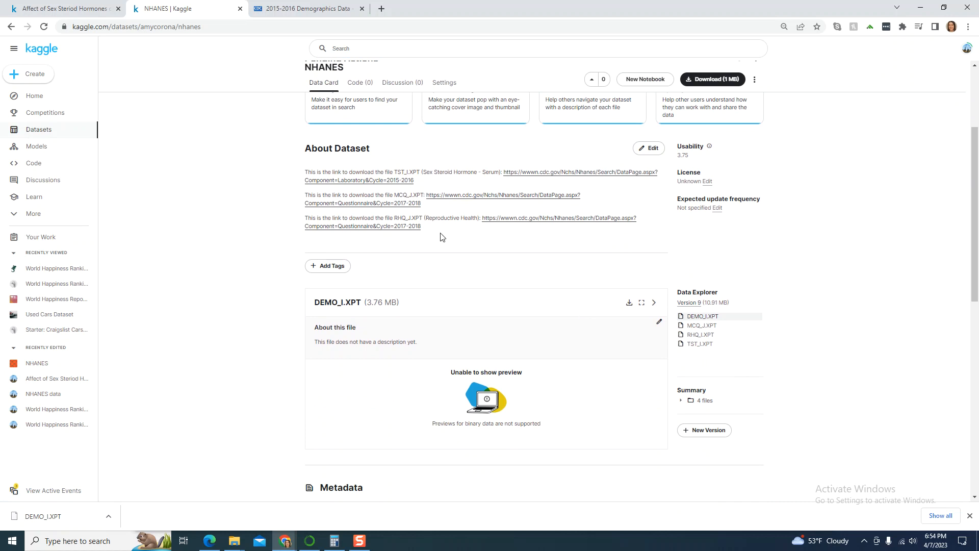
{"action": "left_click", "coordinate": [648, 149]}
{"action": "left_click", "coordinate": [306, 9]}
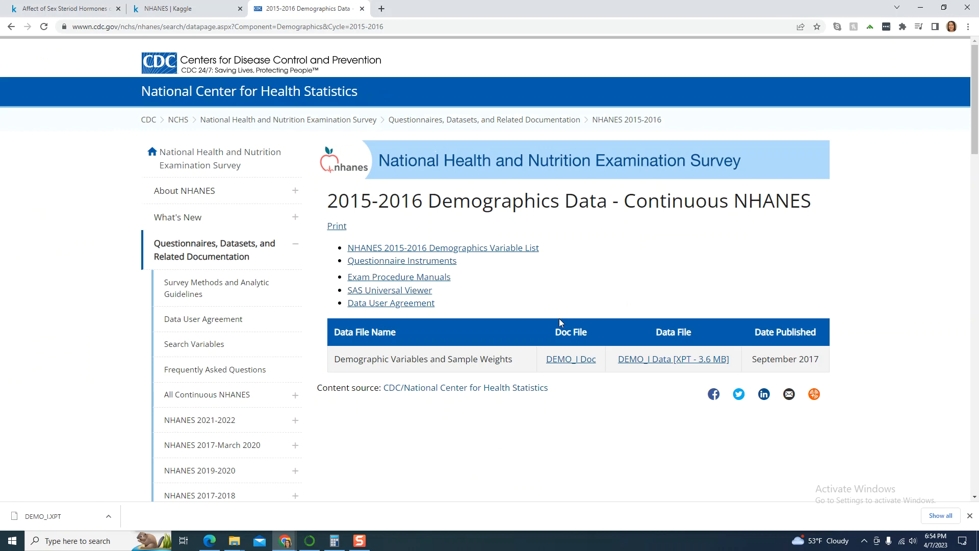
{"action": "left_click_drag", "start_coordinate": [517, 359], "coordinate": [326, 357]}
{"action": "key", "text": "ctrl+c"}
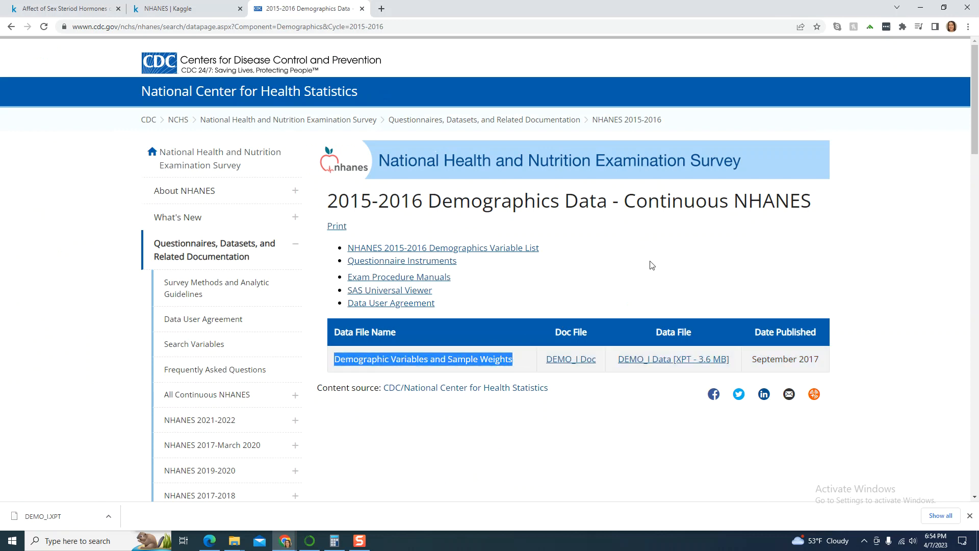
{"action": "left_click", "coordinate": [176, 9]}
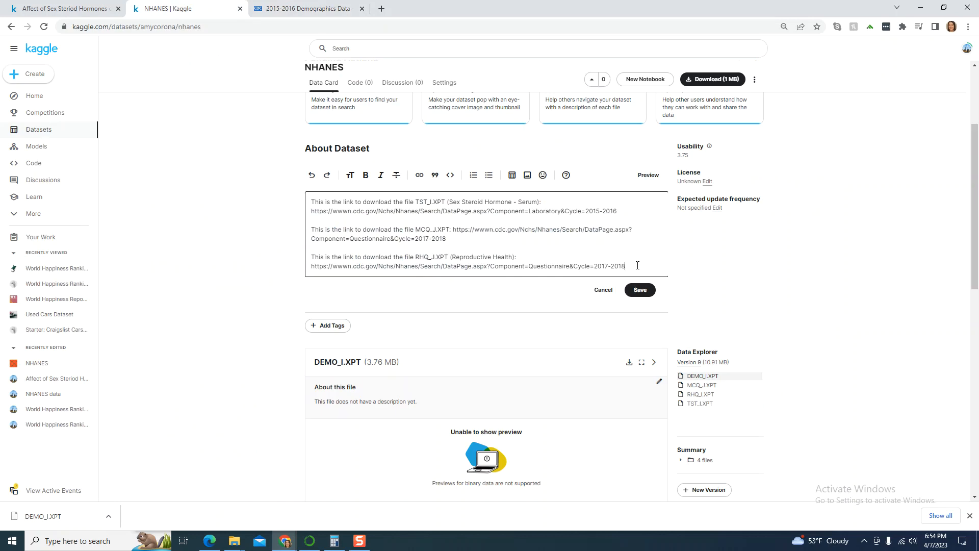
Step: Add a final paragraph to the dataset description reading "This is the link to download the file (Demographic Variables and Sample Weights)"
{"action": "key", "text": "Return"}
{"action": "key", "text": "Return"}
{"action": "type", "text": "This is the"}
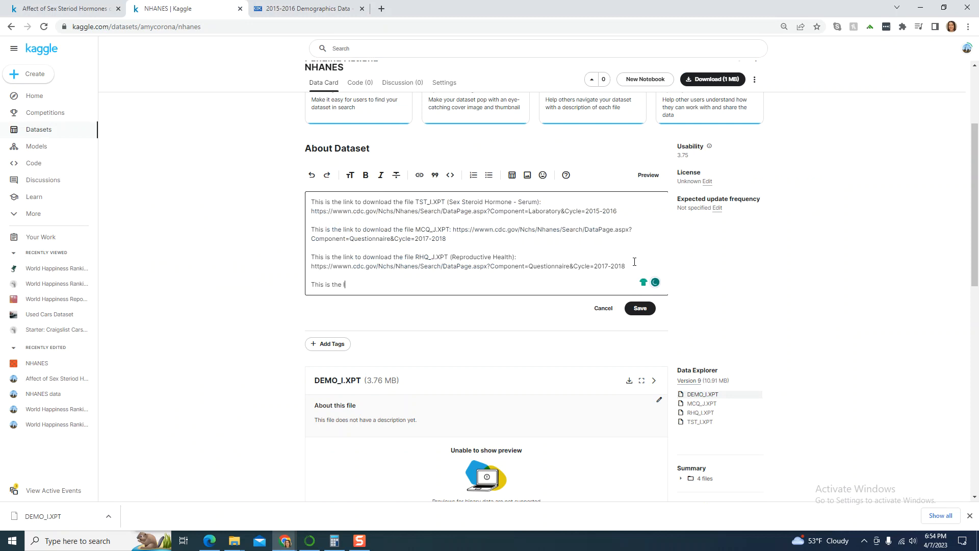
{"action": "type", "text": " link to download the file ("}
{"action": "key", "text": "ctrl+v"}
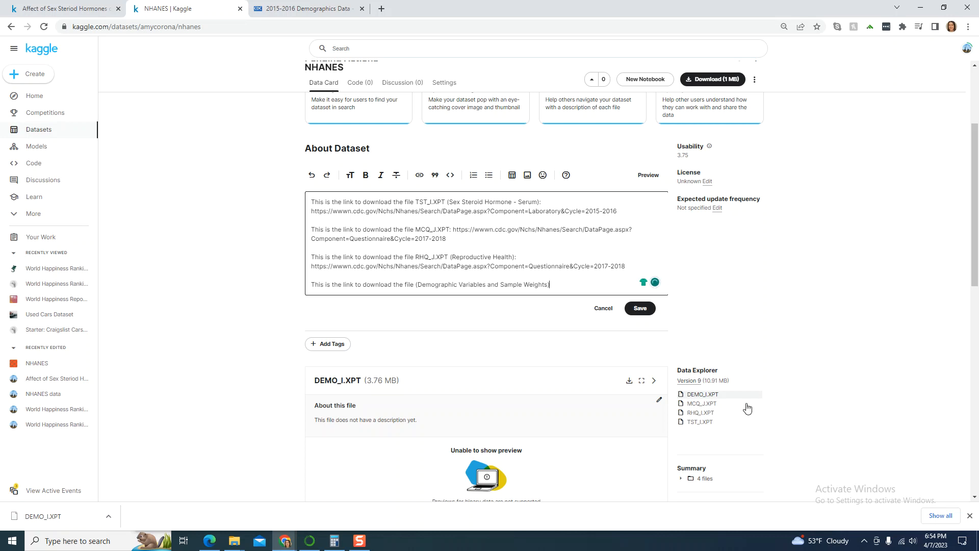
Step: Copy the file name DEMO_I.XPT from the dataset's file list and insert it before the parenthesis in the new description line
{"action": "left_click_drag", "start_coordinate": [727, 396], "coordinate": [687, 398]}
{"action": "key", "text": "ctrl+c"}
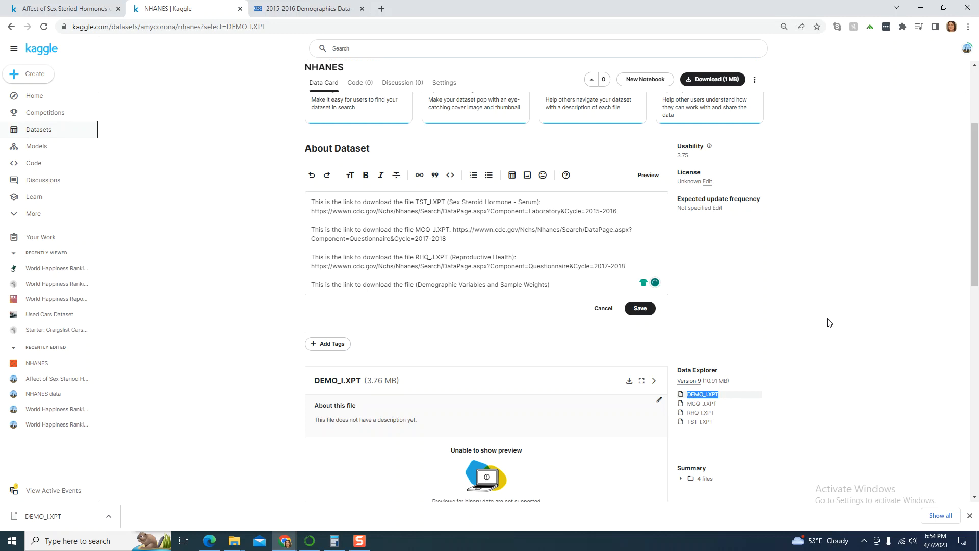
{"action": "left_click", "coordinate": [415, 284]}
{"action": "key", "text": "ctrl+v"}
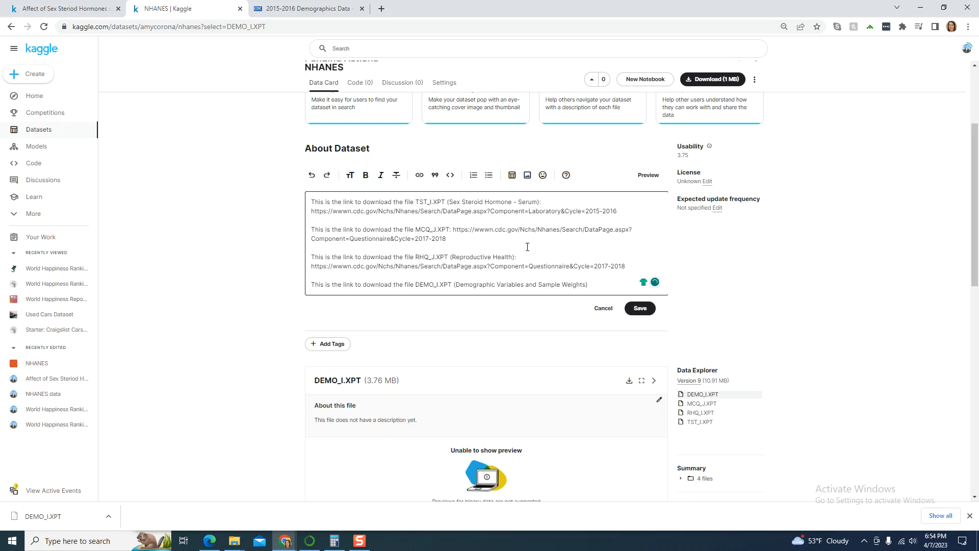
Step: Complete the DEMO_I.XPT line with a colon and the CDC 2015-2016 Demographics page address, and save the description
{"action": "key", "text": "ctrl+Tab"}
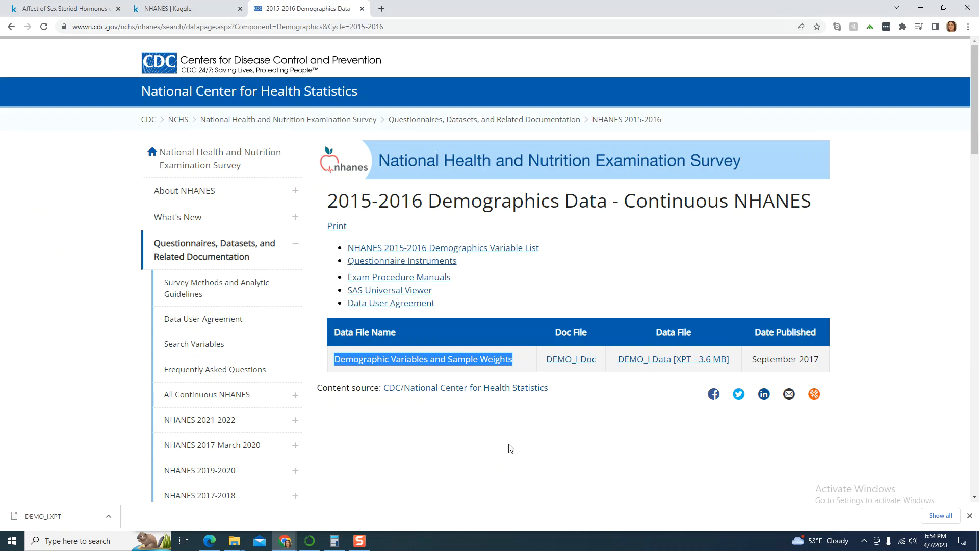
{"action": "left_click", "coordinate": [483, 26]}
{"action": "key", "text": "ctrl+c"}
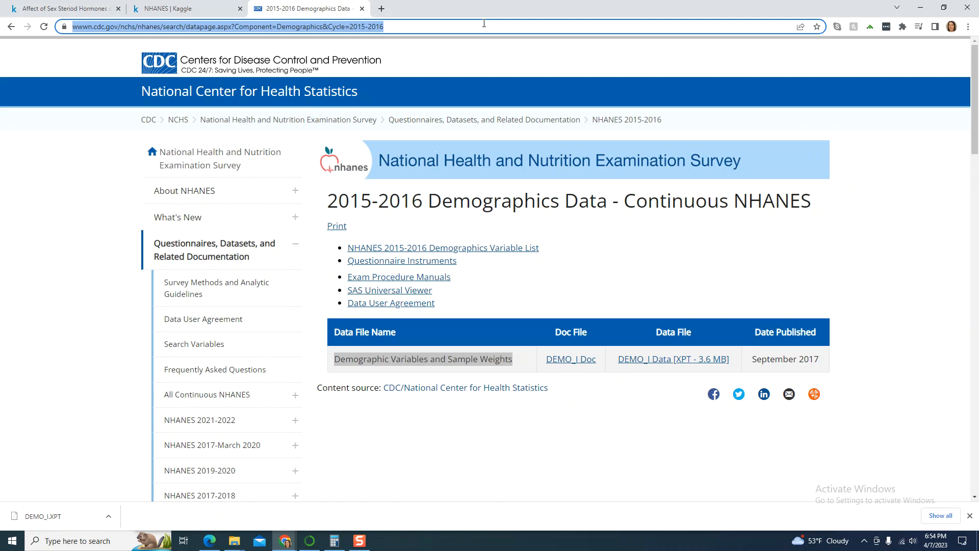
{"action": "left_click", "coordinate": [190, 8]}
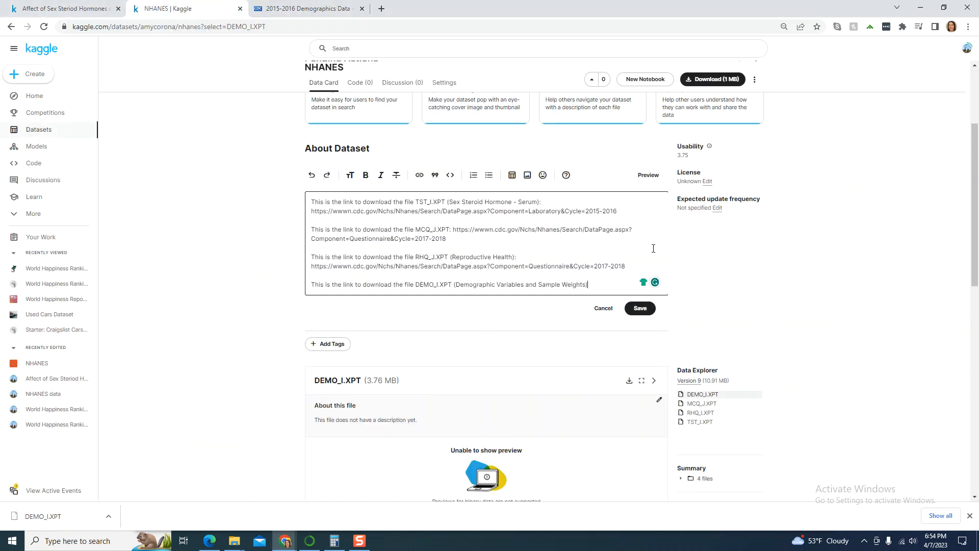
{"action": "key", "text": "ctrl+v"}
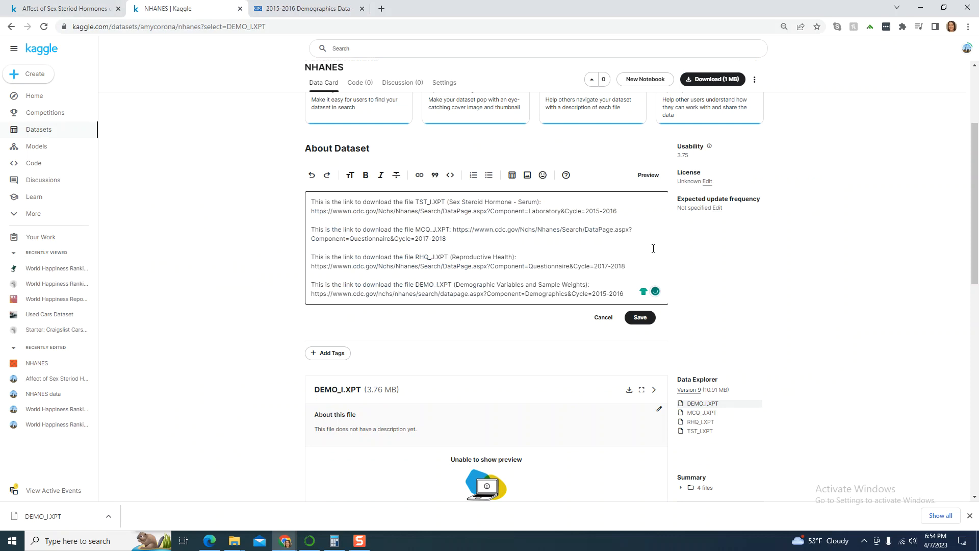
{"action": "left_click", "coordinate": [639, 317]}
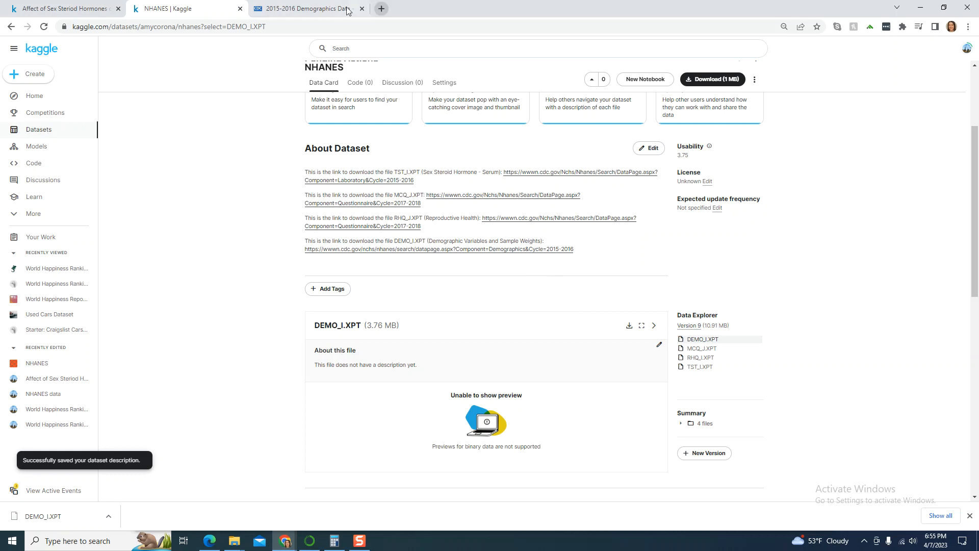
Step: Return to the notebook, check the nhanes input for updates and update it from version 8 to 9
{"action": "left_click", "coordinate": [329, 11]}
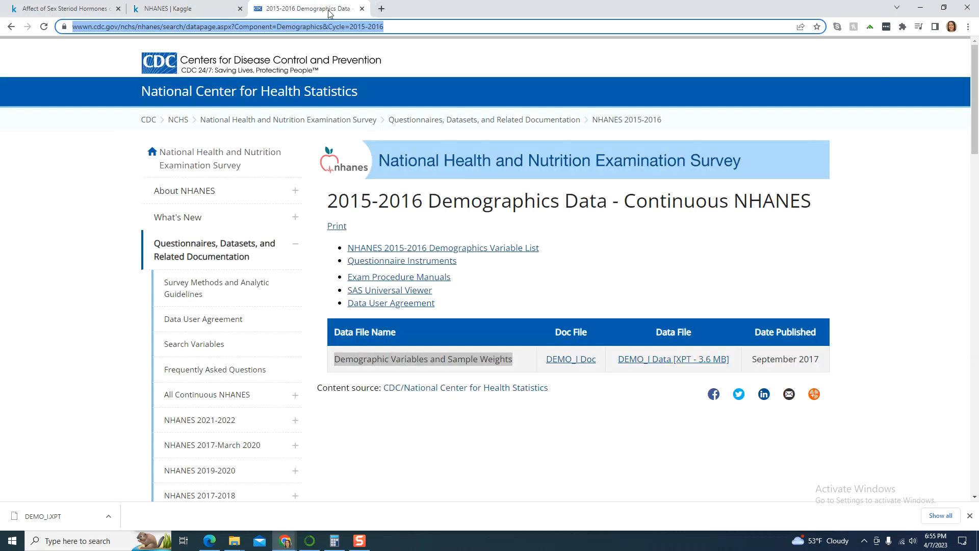
{"action": "left_click", "coordinate": [174, 9]}
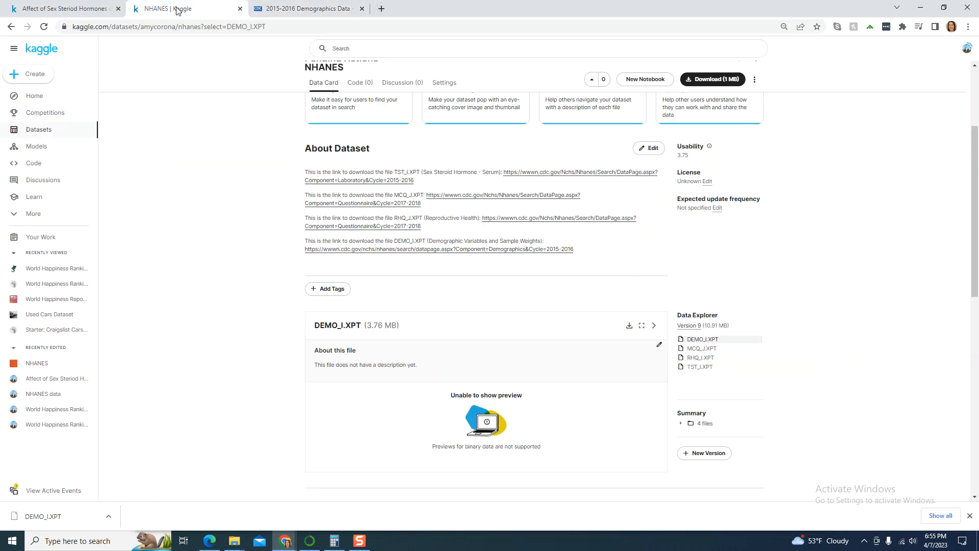
{"action": "left_click", "coordinate": [81, 9]}
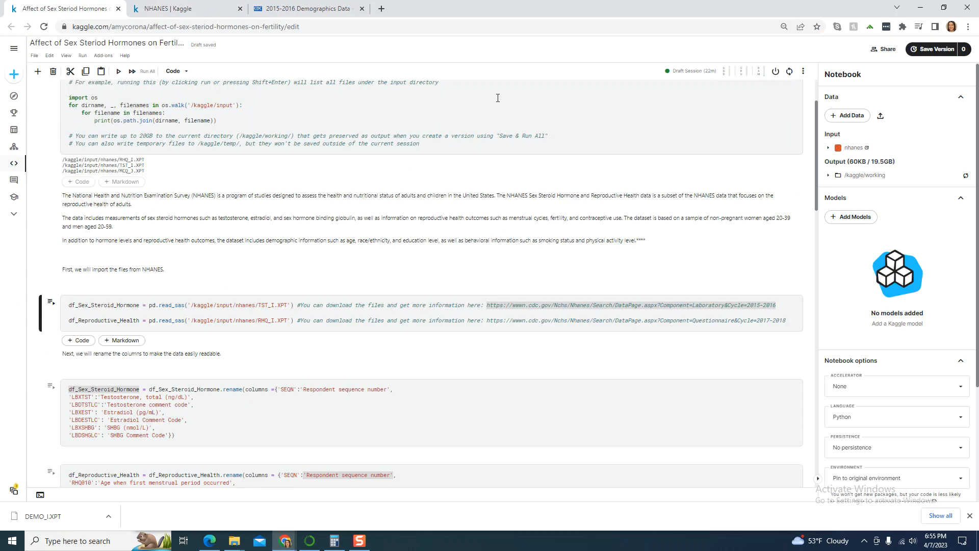
{"action": "scroll", "coordinate": [598, 263], "scroll_direction": "up", "scroll_amount": 1}
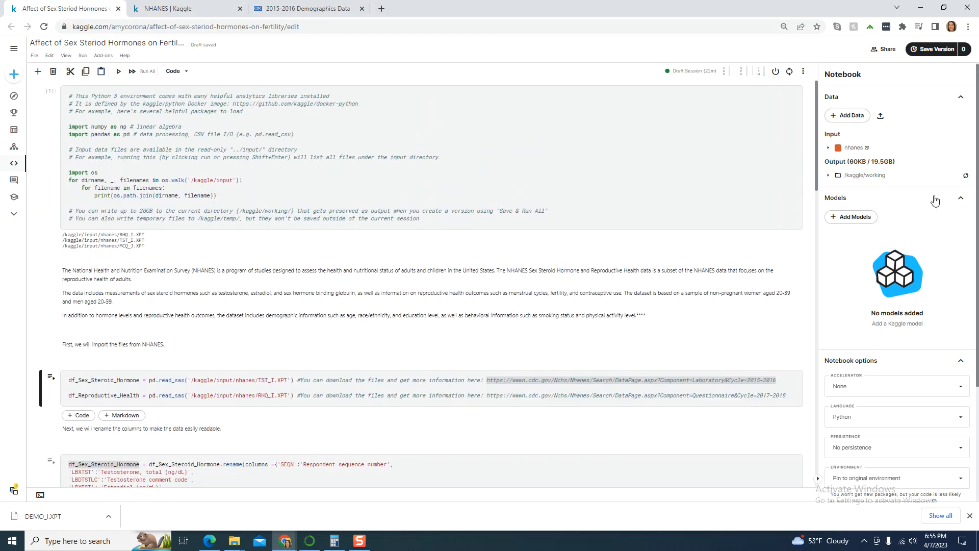
{"action": "left_click", "coordinate": [966, 149]}
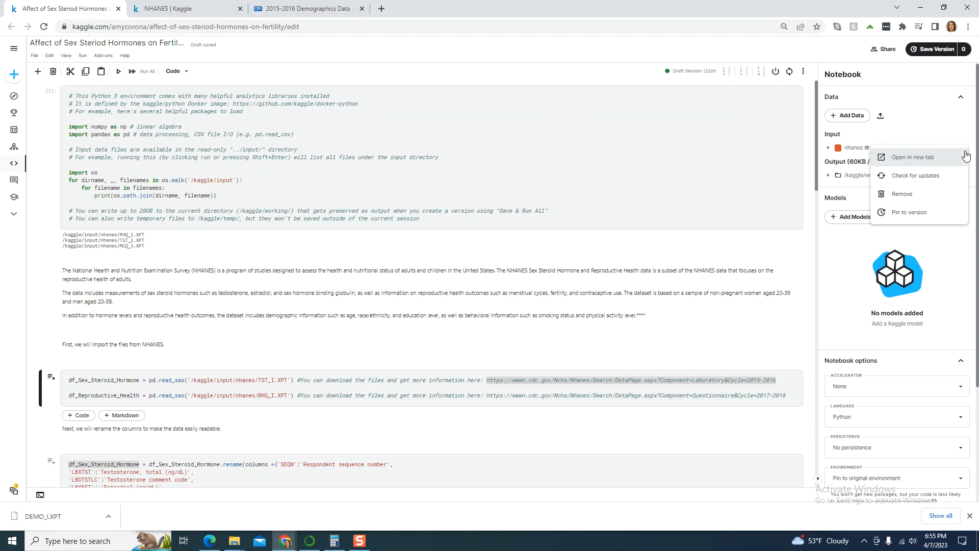
{"action": "left_click", "coordinate": [938, 178]}
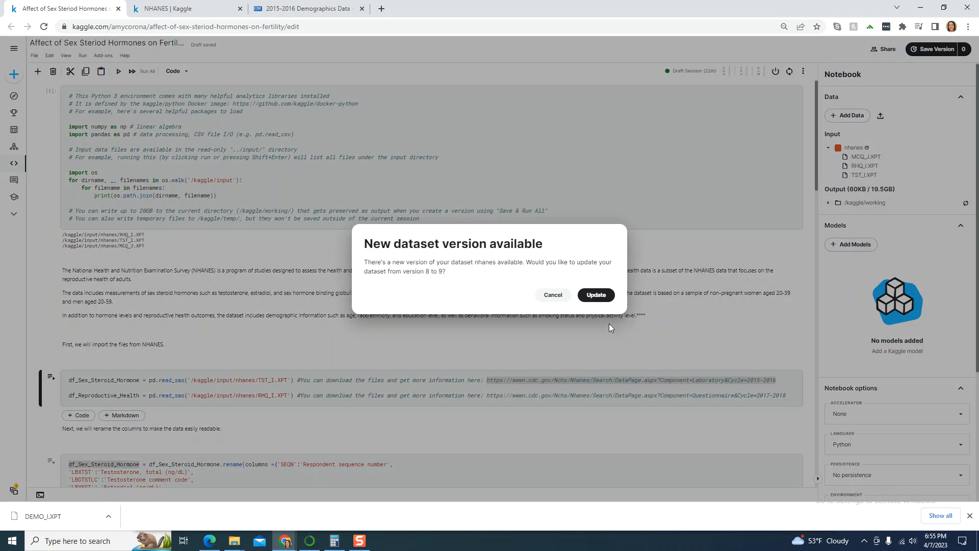
{"action": "left_click", "coordinate": [600, 298]}
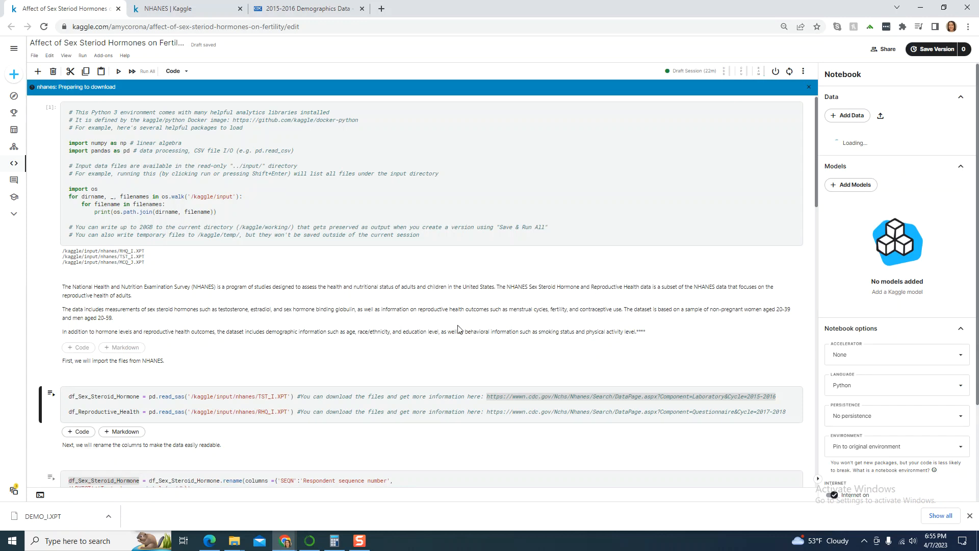
{"action": "scroll", "coordinate": [457, 329], "scroll_direction": "down", "scroll_amount": 3}
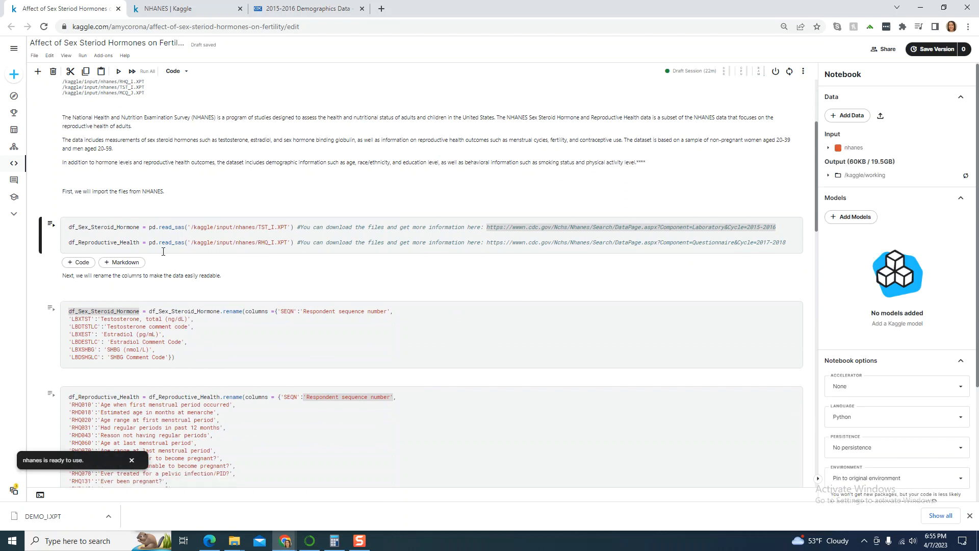
Step: Add a third line to the data import cell with the variable name df_Demographic, copying the word from the dataset's DEMO_I.XPT description
{"action": "scroll", "coordinate": [156, 244], "scroll_direction": "up", "scroll_amount": 3}
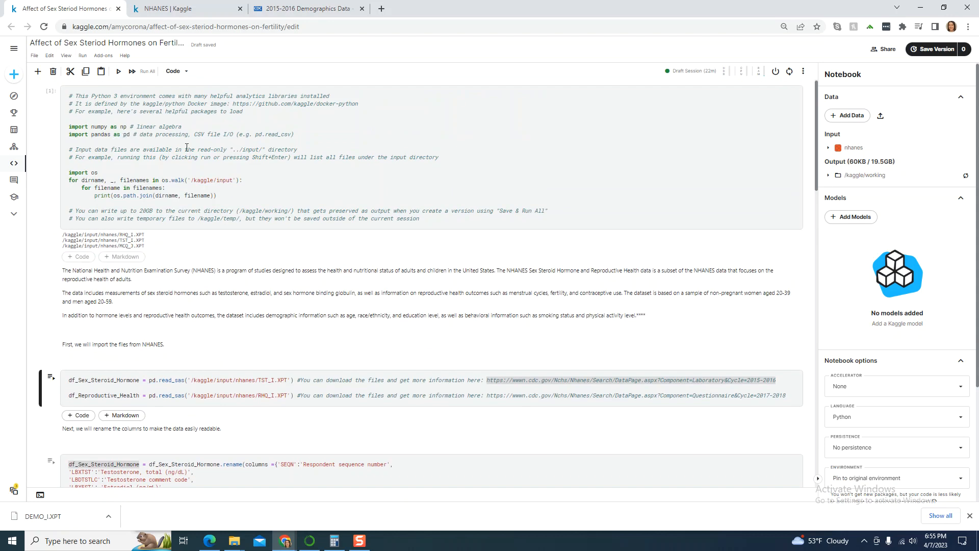
{"action": "scroll", "coordinate": [192, 301], "scroll_direction": "down", "scroll_amount": 2}
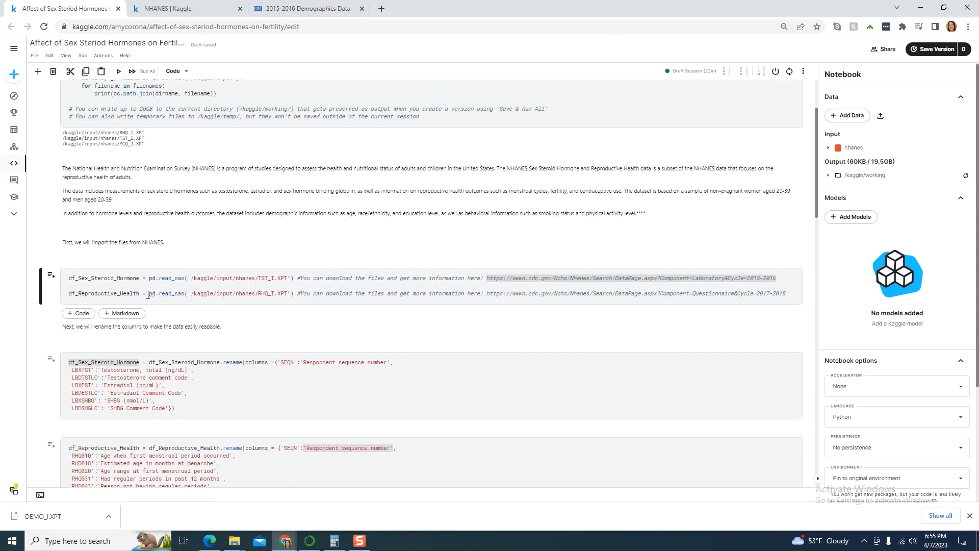
{"action": "left_click", "coordinate": [789, 295]}
{"action": "key", "text": "Return"}
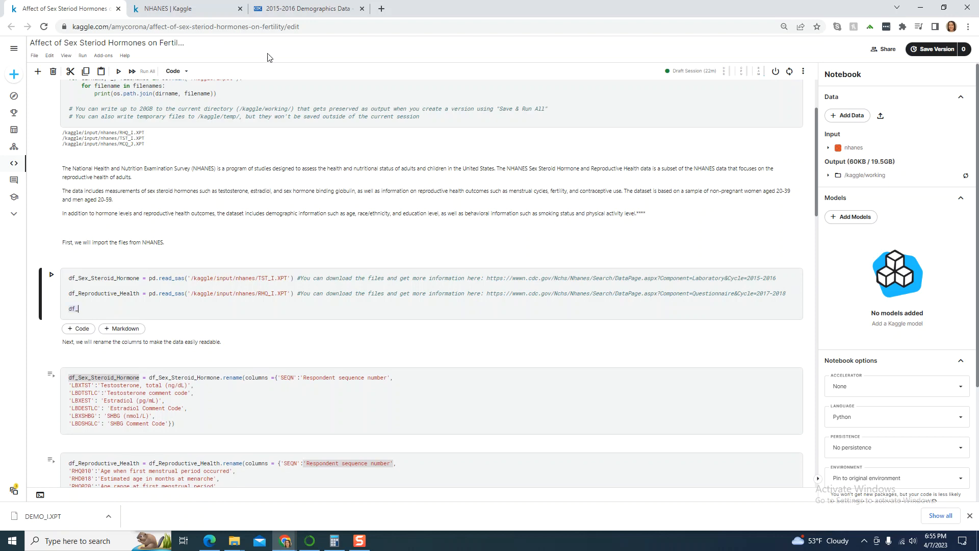
{"action": "left_click", "coordinate": [214, 11]}
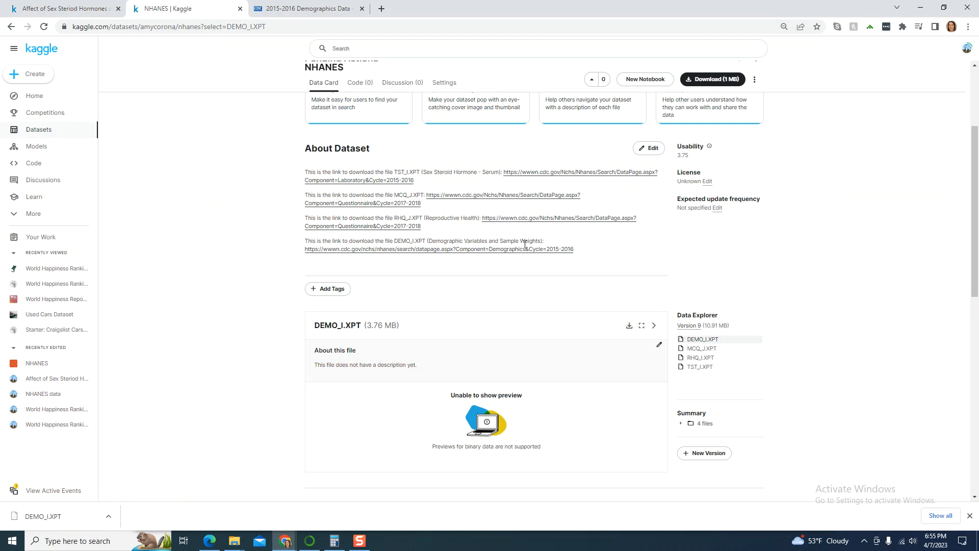
{"action": "left_click_drag", "start_coordinate": [489, 243], "coordinate": [427, 242]}
{"action": "key", "text": "ctrl+c"}
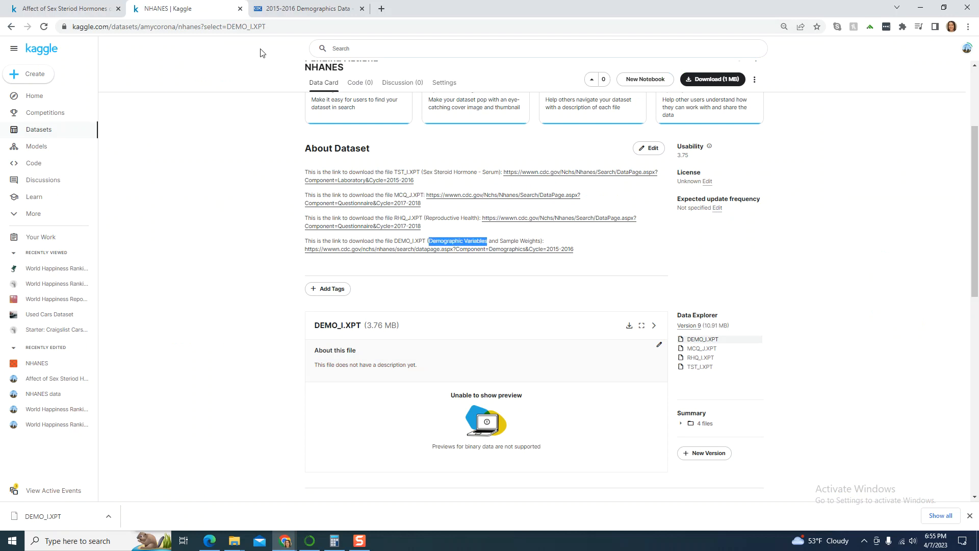
{"action": "left_click", "coordinate": [62, 9]}
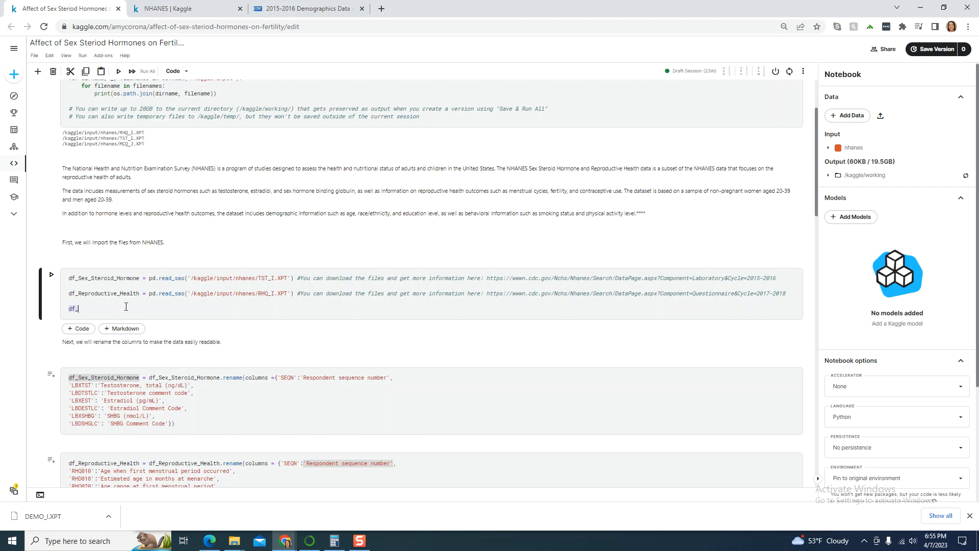
{"action": "key", "text": "ctrl+v"}
{"action": "left_click_drag", "start_coordinate": [169, 312], "coordinate": [113, 308]}
{"action": "key", "text": "BackSpace"}
Step: Assign df_Demographic the pd.read_sas call copied from the df_Reproductive_Health line
{"action": "type", "text": "= pd.read_S"}
{"action": "key", "text": "BackSpace"}
{"action": "type", "text": "sa("}
{"action": "left_click_drag", "start_coordinate": [294, 294], "coordinate": [149, 297]}
{"action": "key", "text": "ctrl+c"}
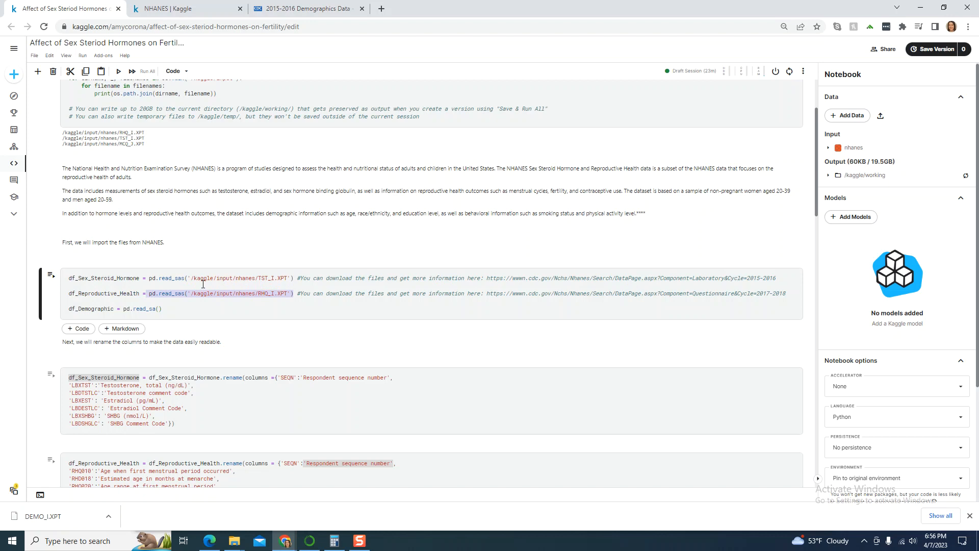
{"action": "left_click_drag", "start_coordinate": [163, 309], "coordinate": [123, 309]}
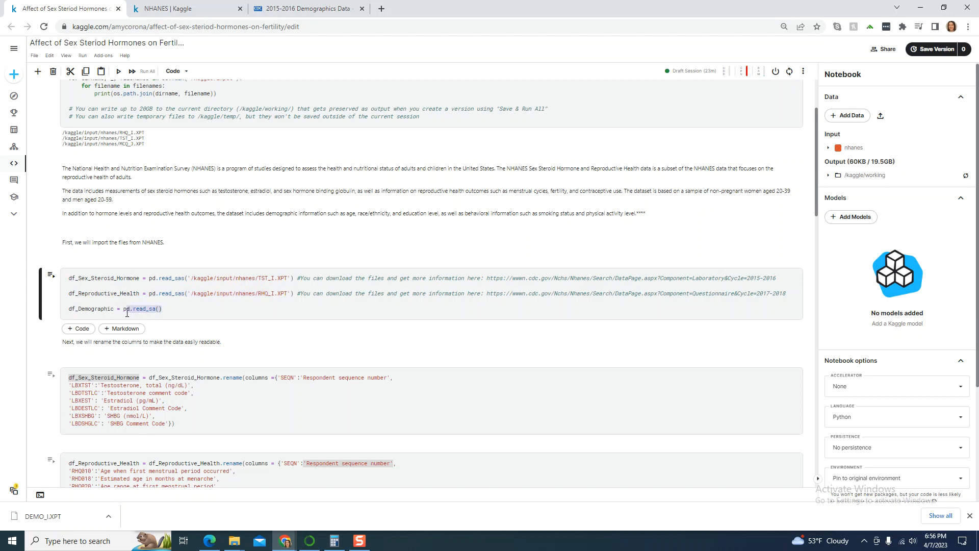
{"action": "key", "text": "ctrl+v"}
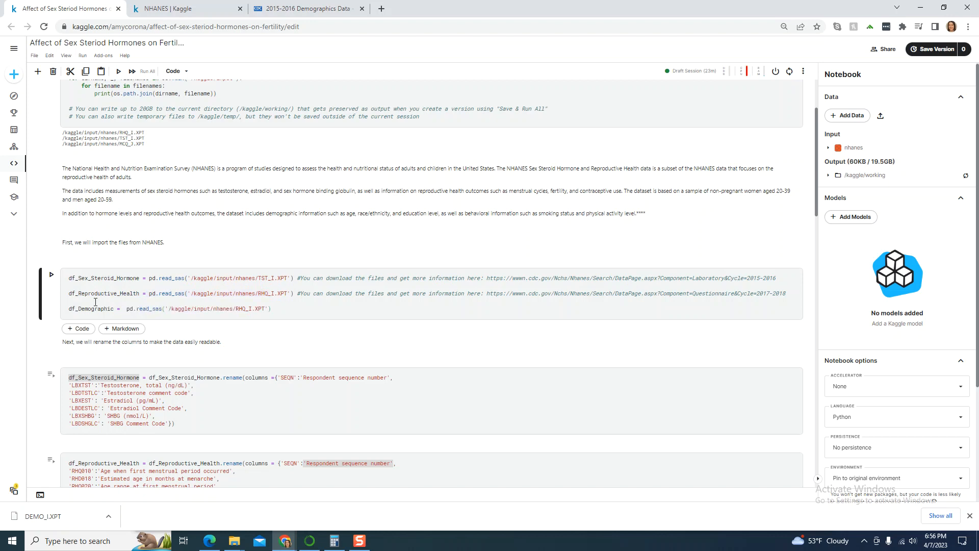
Step: Replace RHQ_I.XPT in the df_Demographic path with the file name DEMO_I.XPT copied from the dataset description
{"action": "left_click", "coordinate": [199, 10]}
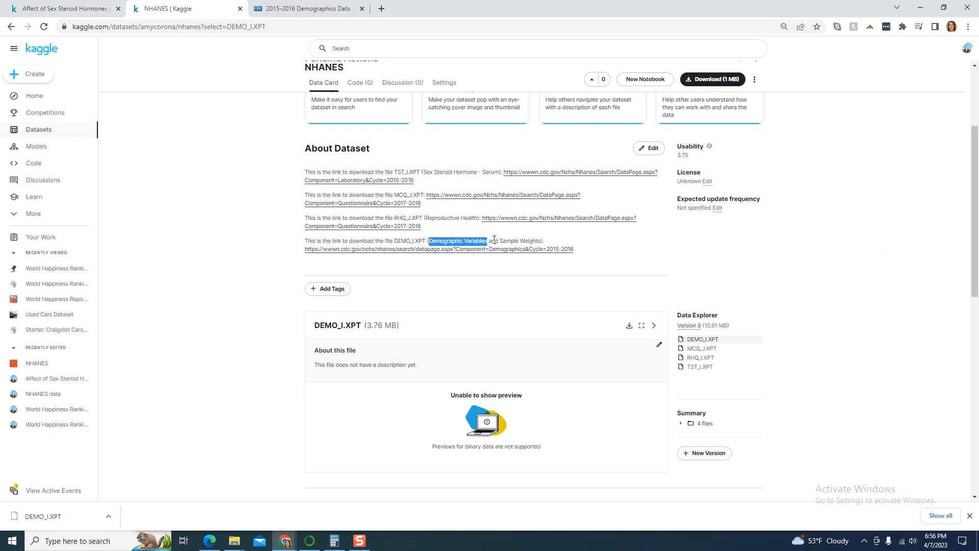
{"action": "left_click_drag", "start_coordinate": [426, 240], "coordinate": [392, 240]}
{"action": "key", "text": "ctrl+c"}
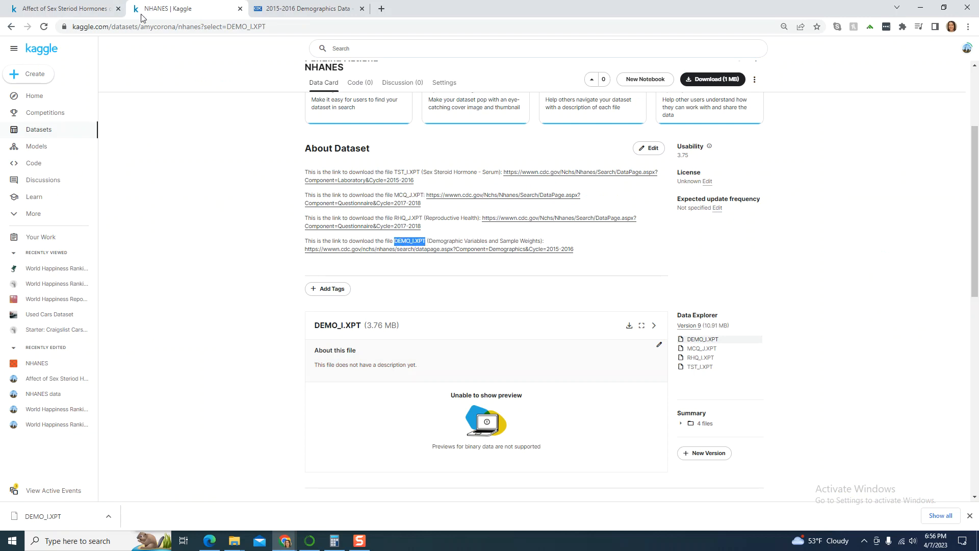
{"action": "left_click", "coordinate": [105, 10]}
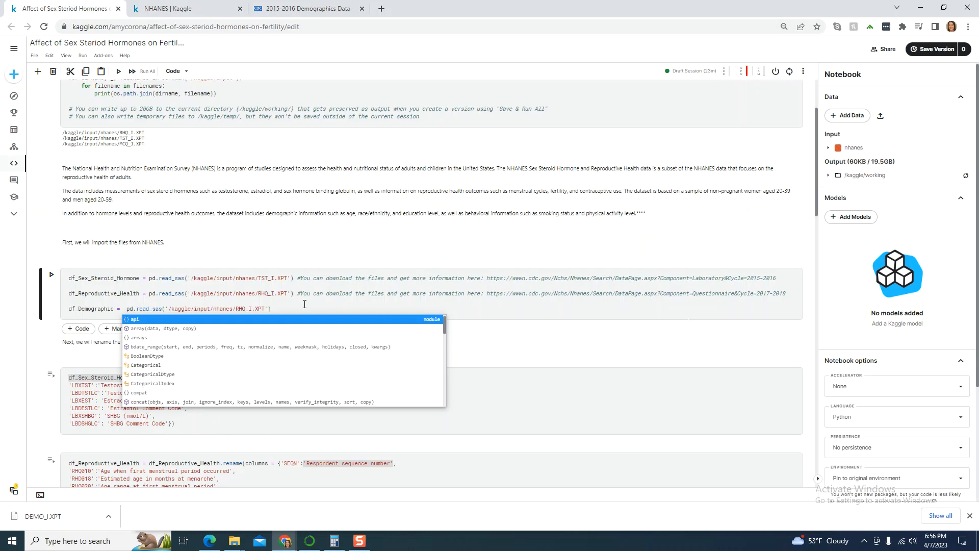
{"action": "left_click_drag", "start_coordinate": [265, 309], "coordinate": [236, 308]}
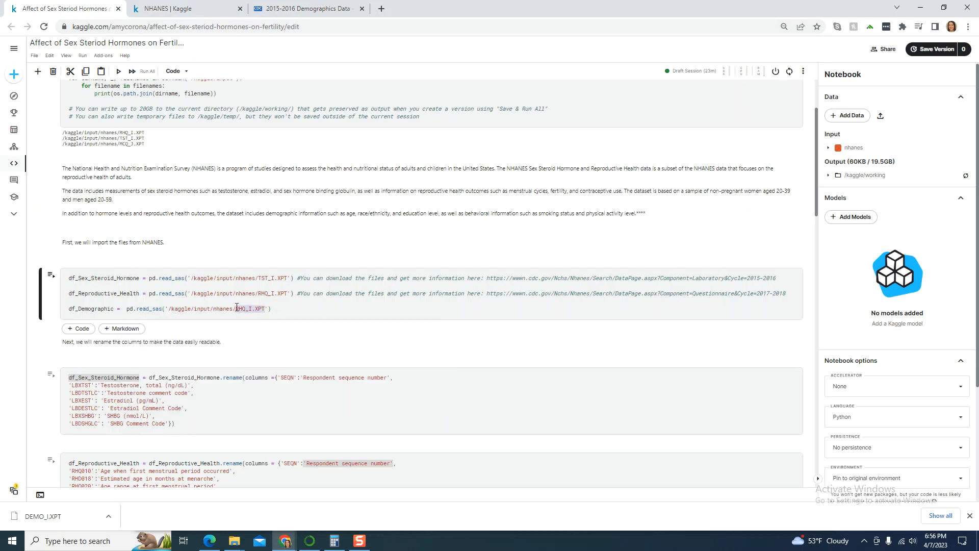
{"action": "key", "text": "ctrl+v"}
{"action": "key", "text": "End"}
Step: Append the comment "#You can download the files and get more information here:" from the df_Reproductive_Health line to the df_Demographic line
{"action": "left_click_drag", "start_coordinate": [486, 295], "coordinate": [299, 295]}
{"action": "key", "text": "ctrl+c"}
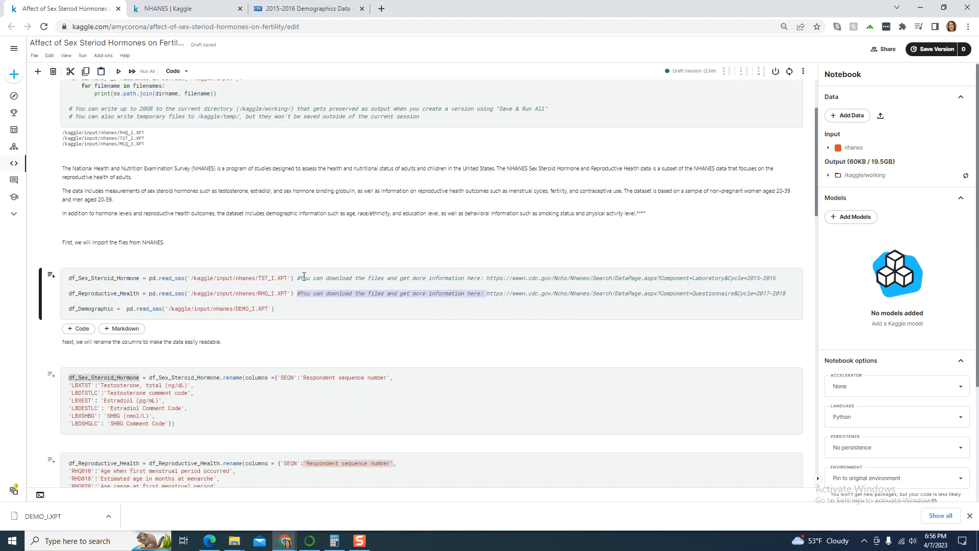
{"action": "scroll", "coordinate": [304, 276], "scroll_direction": "down", "scroll_amount": 1}
{"action": "left_click", "coordinate": [284, 255]}
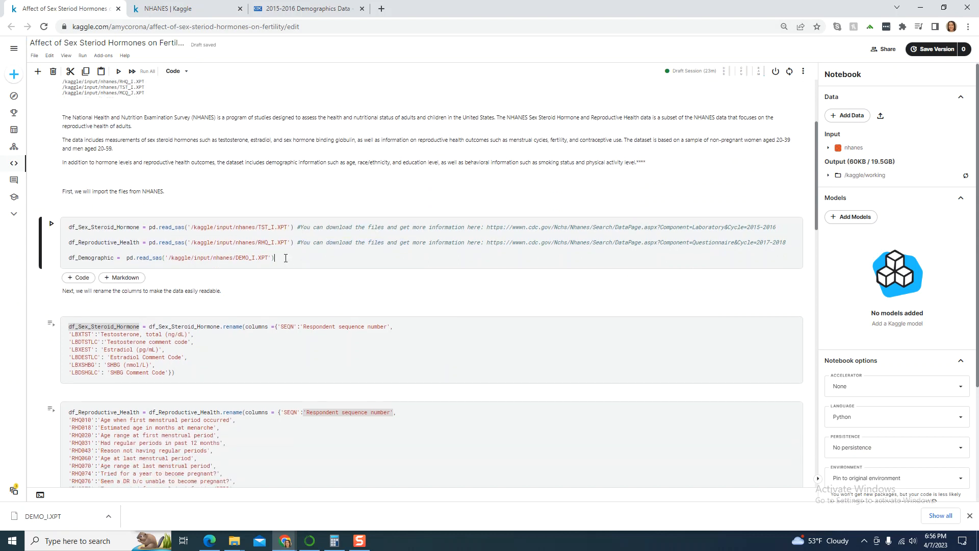
{"action": "key", "text": "ctrl+v"}
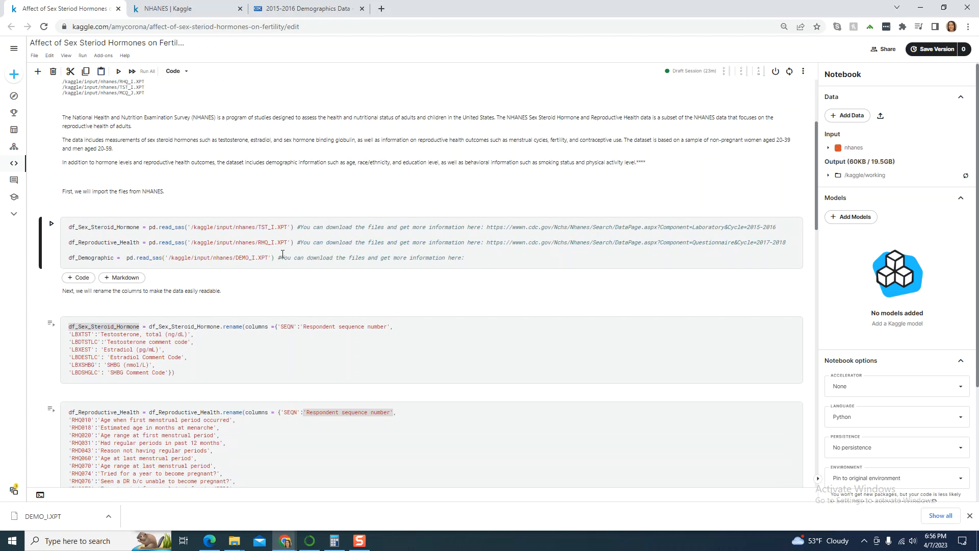
Step: Complete the df_Demographic comment with the CDC 2015-2016 Demographics link copied from the dataset description
{"action": "left_click", "coordinate": [192, 10]}
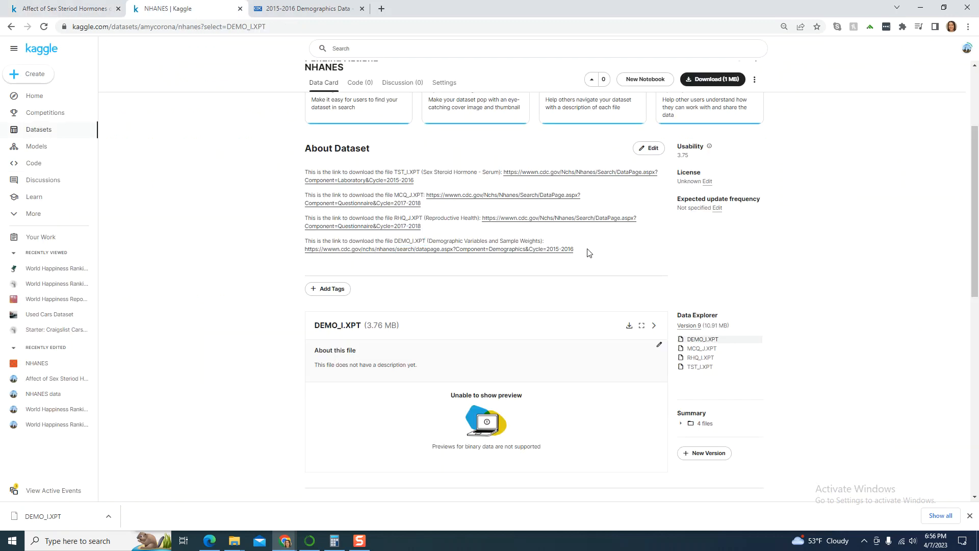
{"action": "left_click_drag", "start_coordinate": [589, 253], "coordinate": [305, 250]}
{"action": "key", "text": "ctrl+c"}
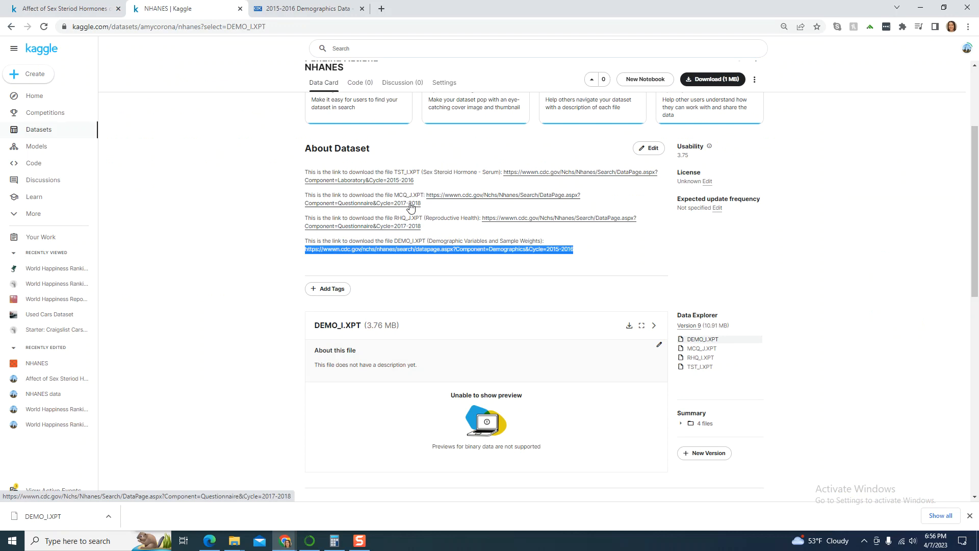
{"action": "left_click", "coordinate": [97, 8]}
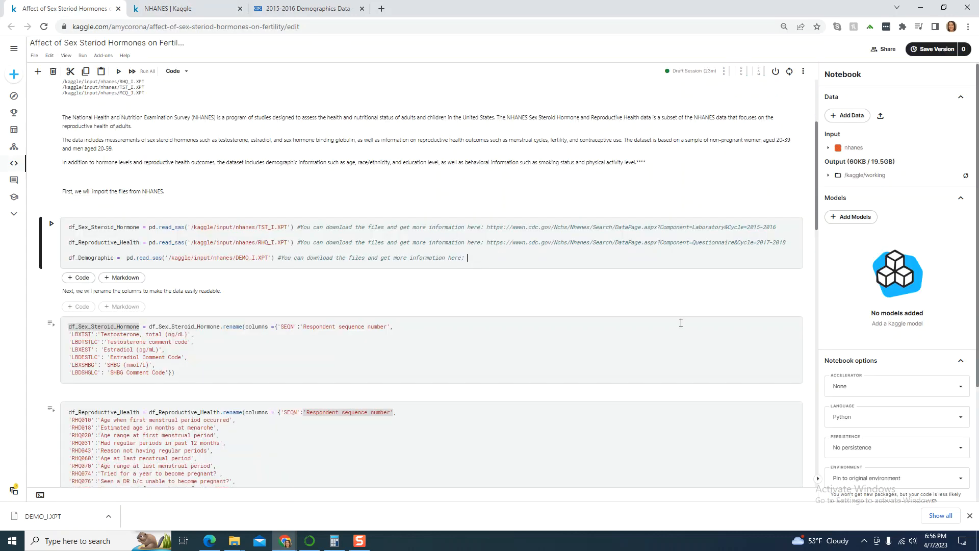
{"action": "key", "text": "ctrl+v"}
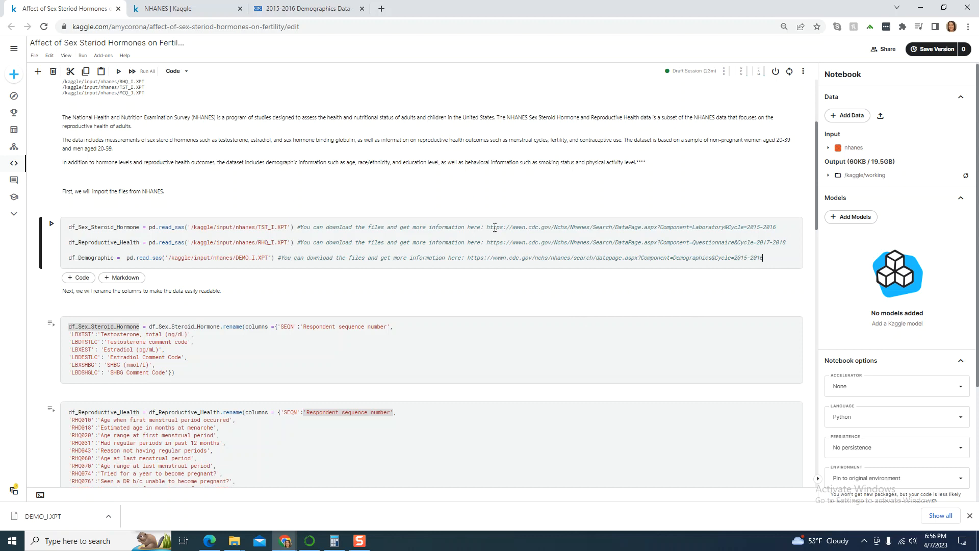
Step: Open the DEMO_I documentation page on the CDC site and look over its component description and codebook contents
{"action": "left_click", "coordinate": [308, 9]}
{"action": "left_click", "coordinate": [590, 361]}
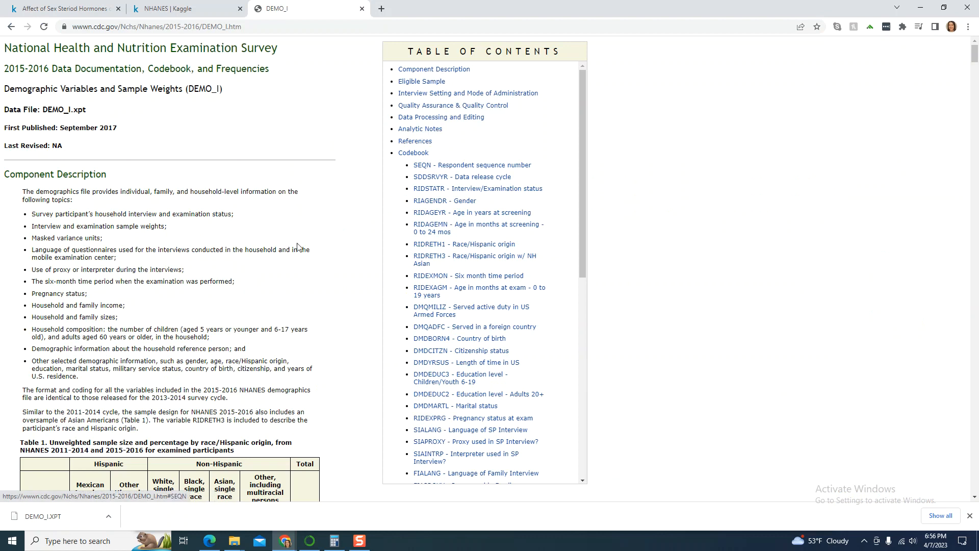
{"action": "scroll", "coordinate": [285, 262], "scroll_direction": "down", "scroll_amount": 5}
{"action": "scroll", "coordinate": [286, 261], "scroll_direction": "up", "scroll_amount": 8}
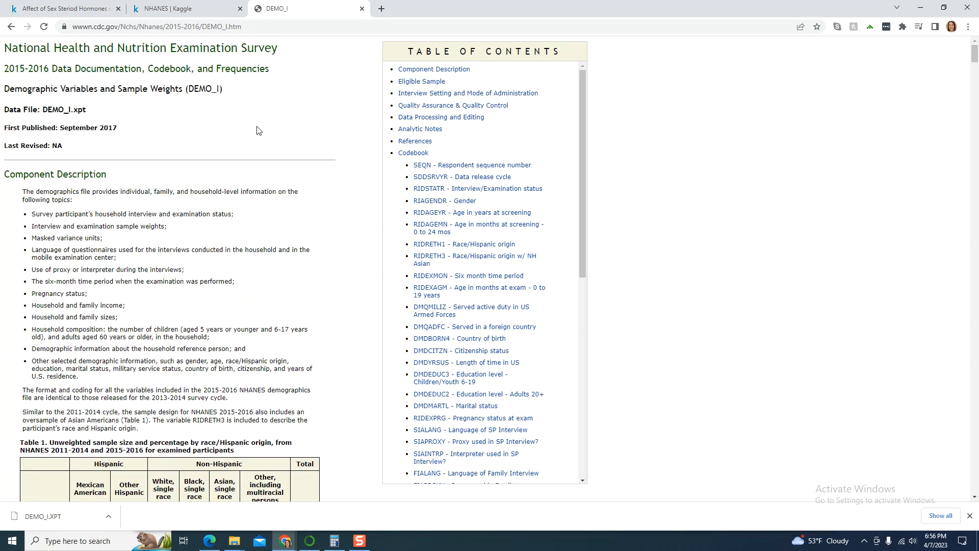
Step: Return to the notebook and run the data import cell
{"action": "left_click", "coordinate": [156, 11]}
{"action": "left_click", "coordinate": [76, 9]}
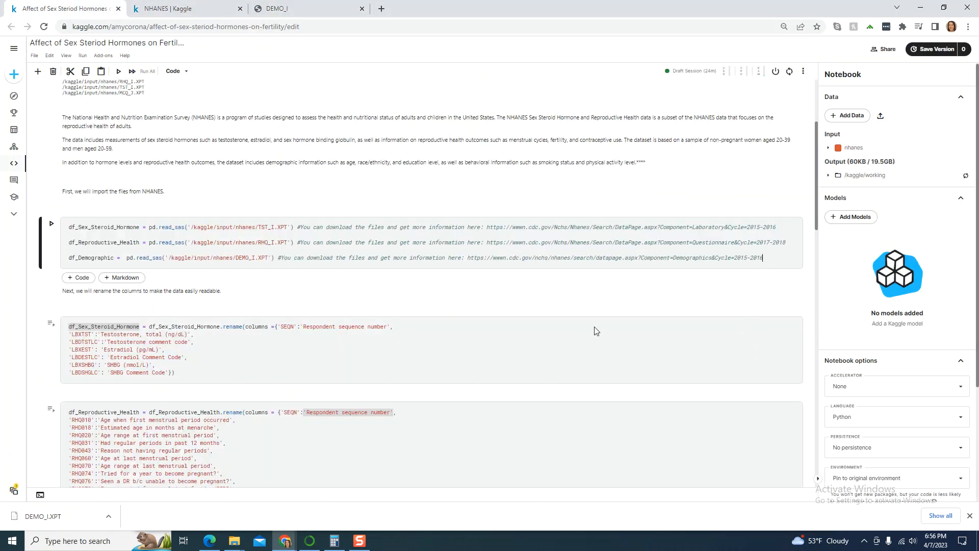
{"action": "left_click", "coordinate": [118, 71]}
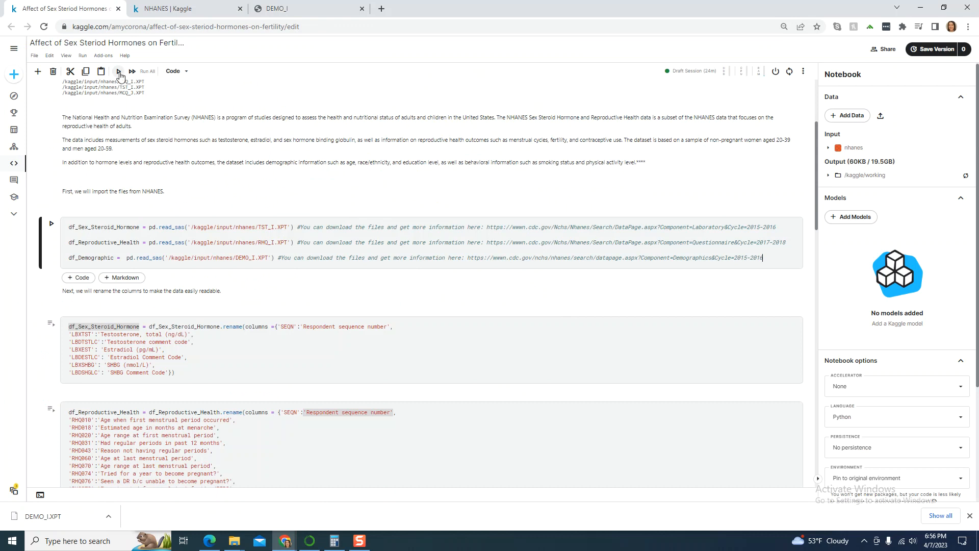